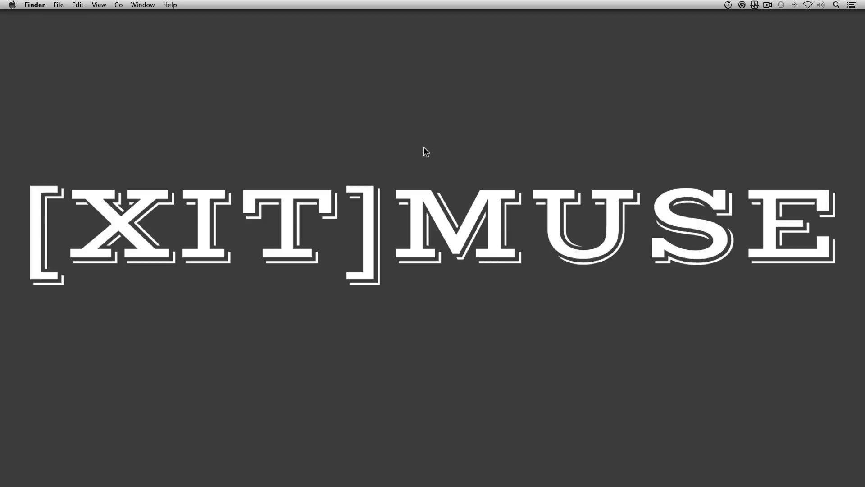
- Bring Pro Tools to the front and scroll to the LeadVOX.02 track
mouse_move(1, 172)
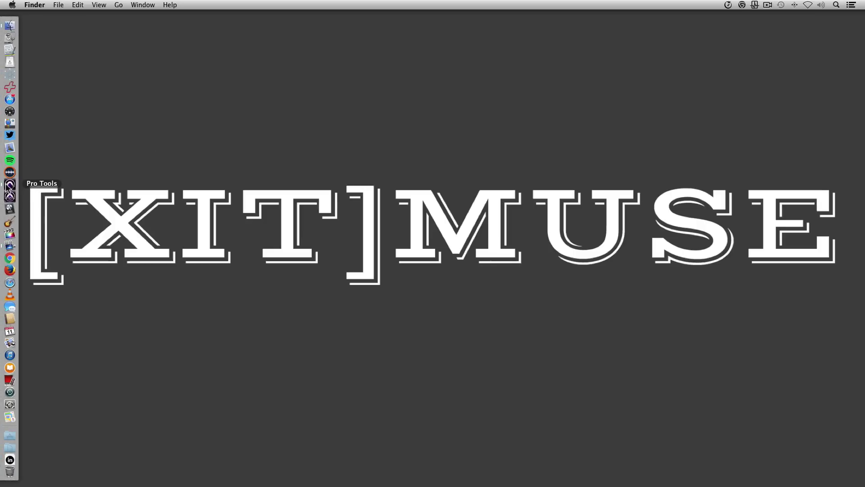
left_click(10, 184)
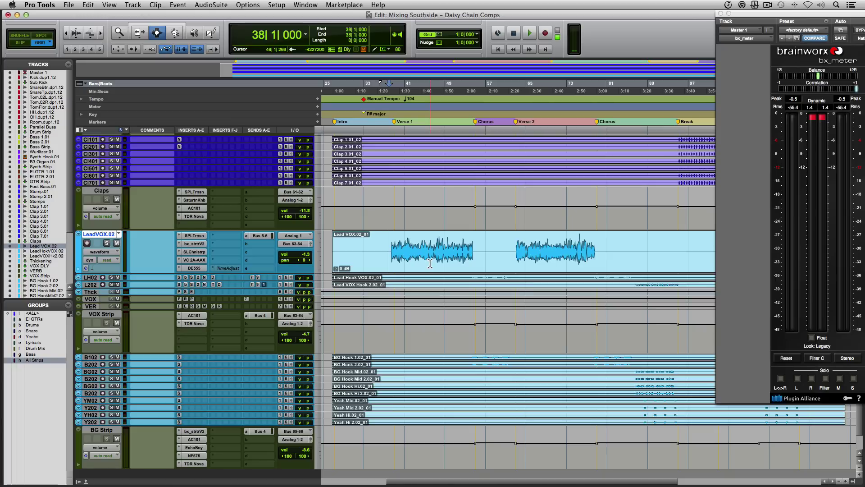
scroll(430, 263, "up", 15)
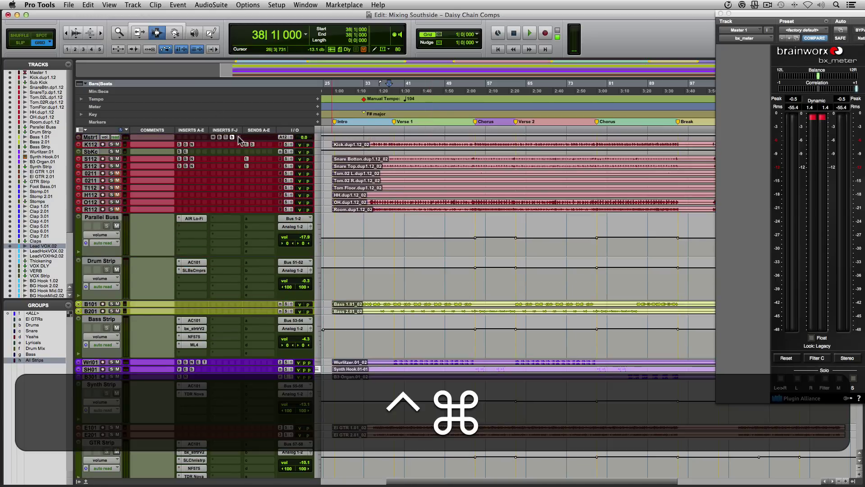
scroll(381, 174, "down", 15)
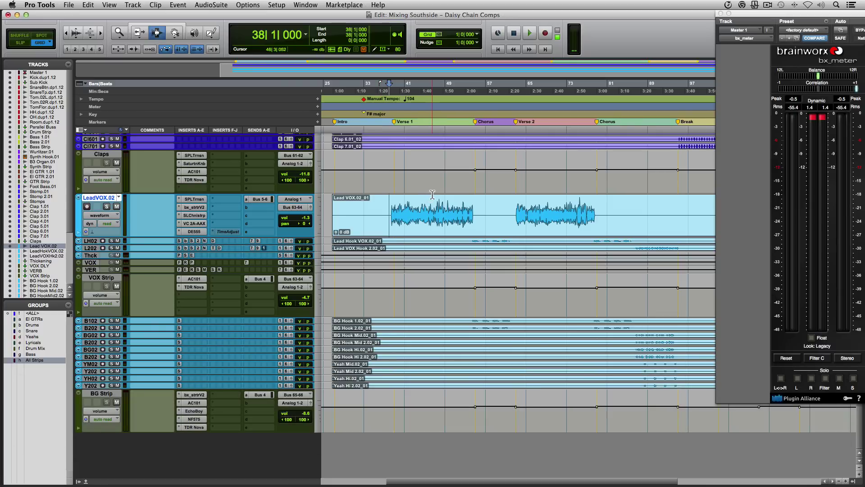
- Play the lead vocal passage from bar 38, zooming the timeline in before stopping
key("space")
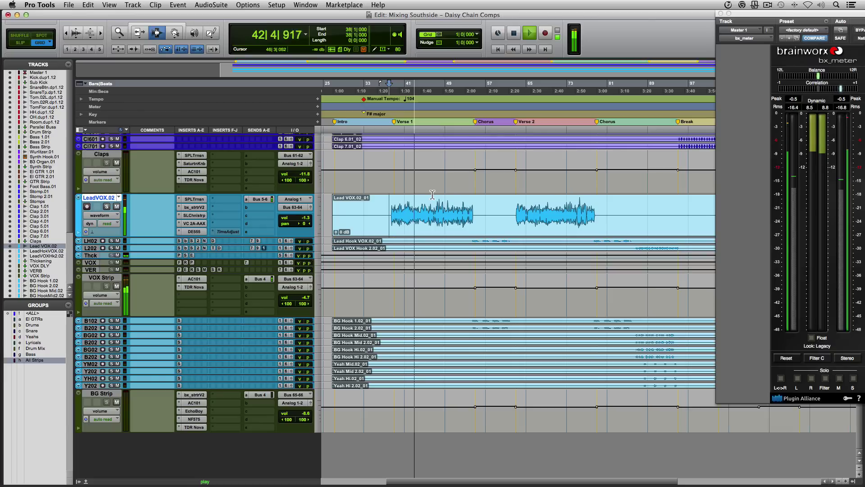
key("t")
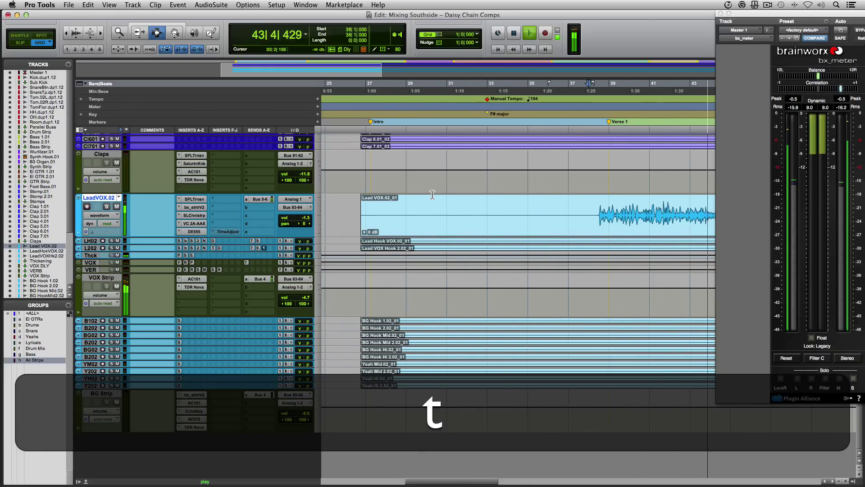
key("space")
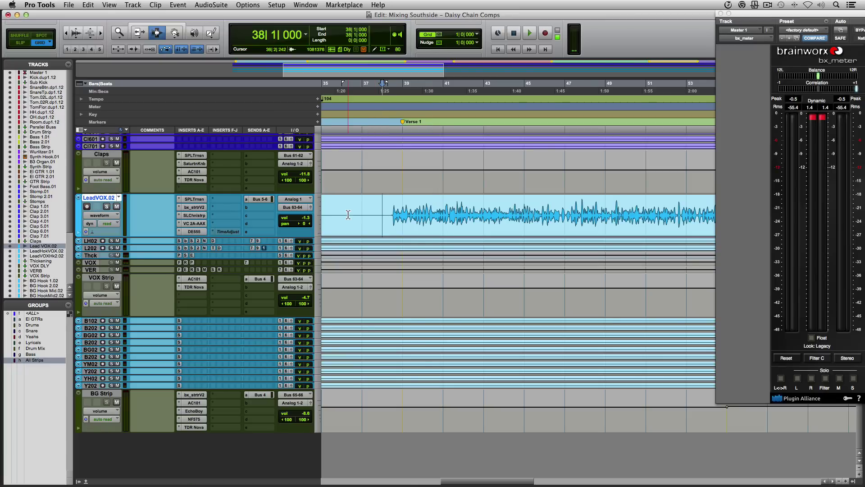
- Open LeadVOX.02's SSL Channel Strip and VC 2A windows side by side, with VC 2A's Target off
left_click(195, 216)
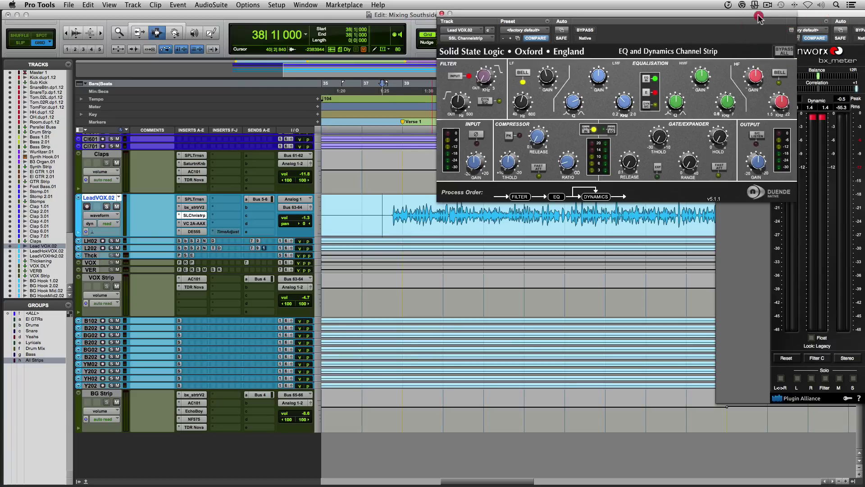
left_click_drag(762, 16, 733, 15)
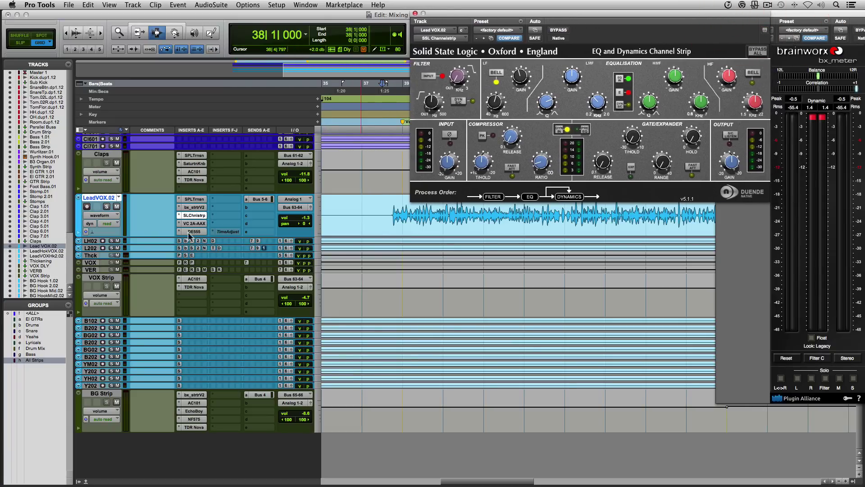
left_click(199, 223)
left_click_drag(534, 5, 189, 2)
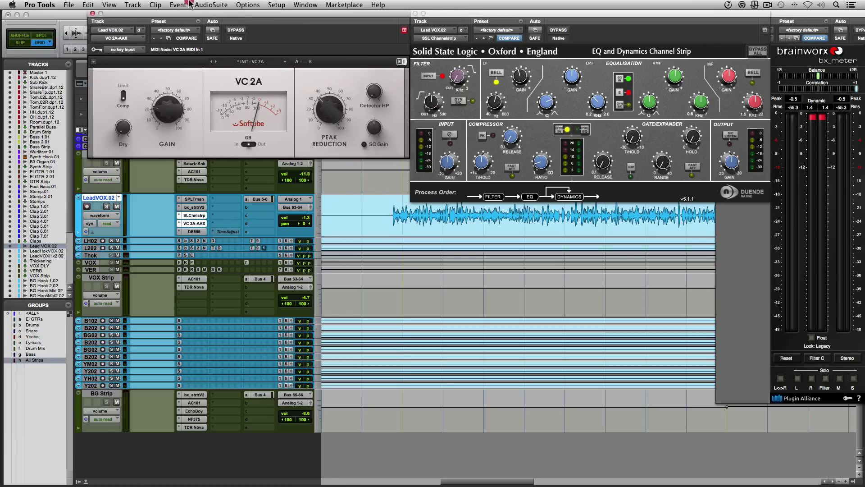
left_click(406, 30)
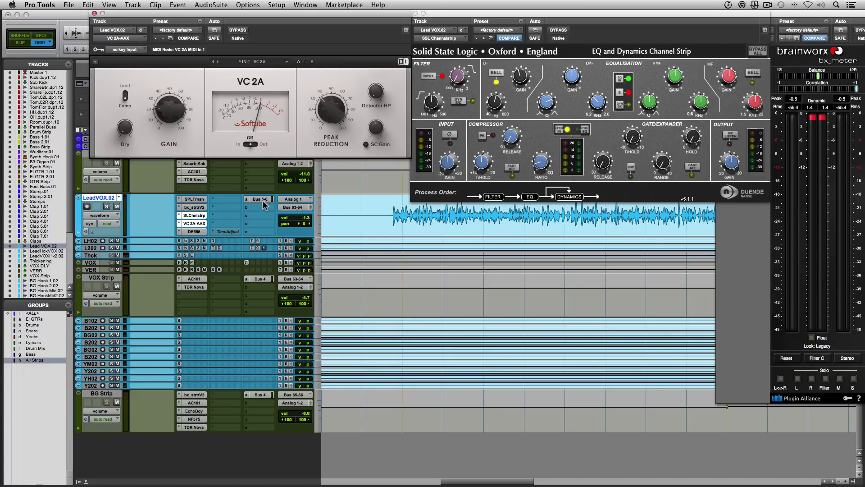
- Solo LeadVOX.02 and deactivate its SPLTrnsn, bx_strrV2 and DE555 inserts
left_click(106, 206)
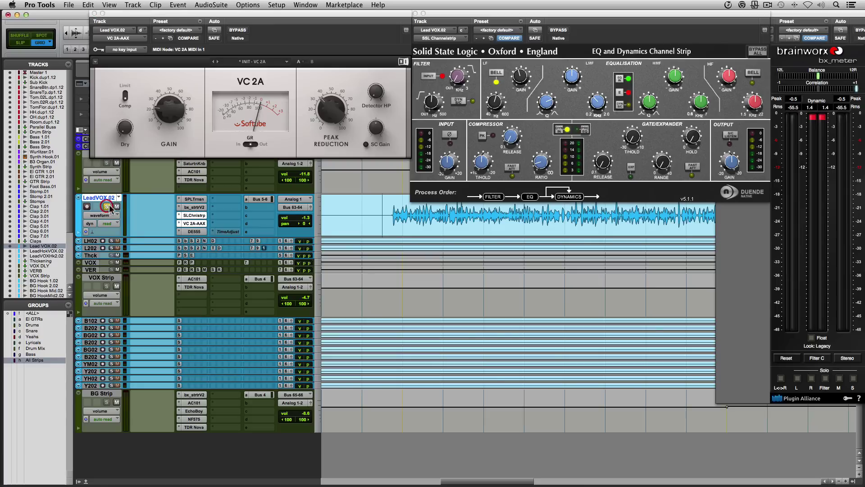
left_click(191, 199, "ctrl+super")
left_click(193, 207, "ctrl+super")
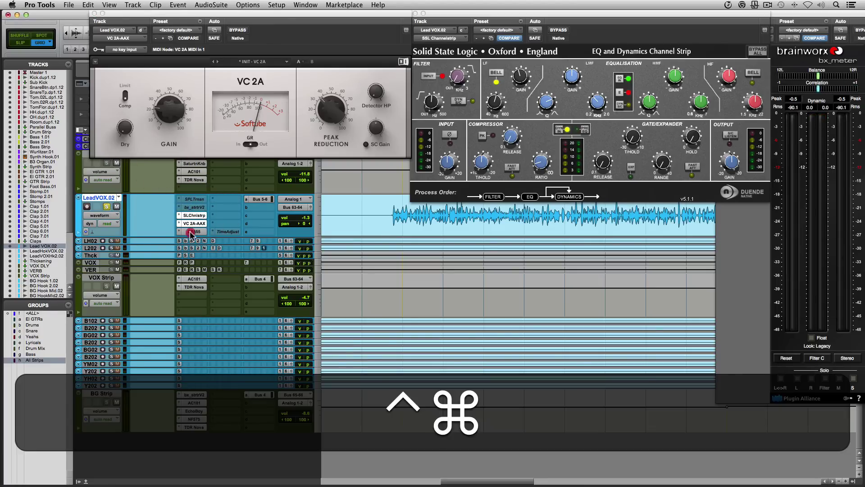
left_click(193, 231, "ctrl+super")
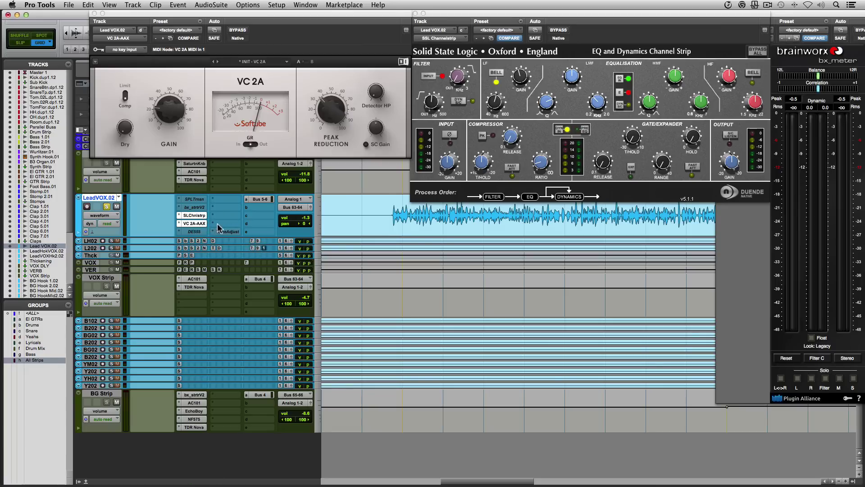
- Bypass the SSL and VC 2A compressors and briefly play the soloed vocal
key("shift")
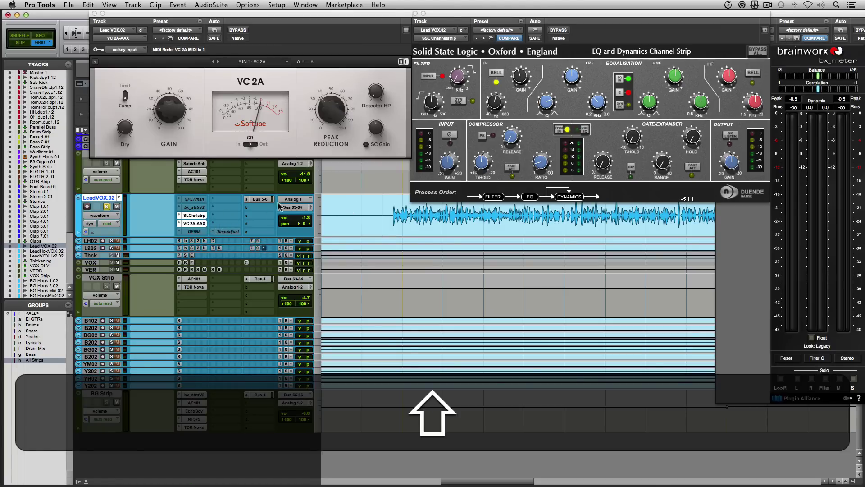
left_click(108, 199, "alt")
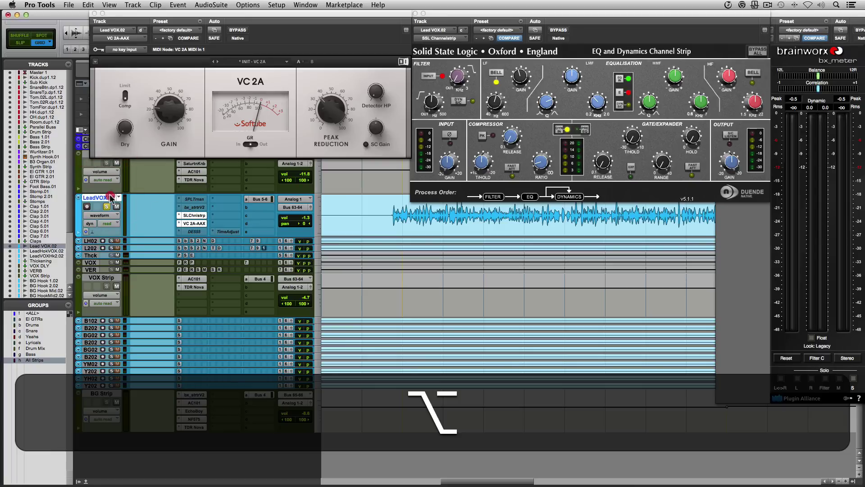
left_click(103, 198, "super")
left_click(194, 223, "super")
key("shift")
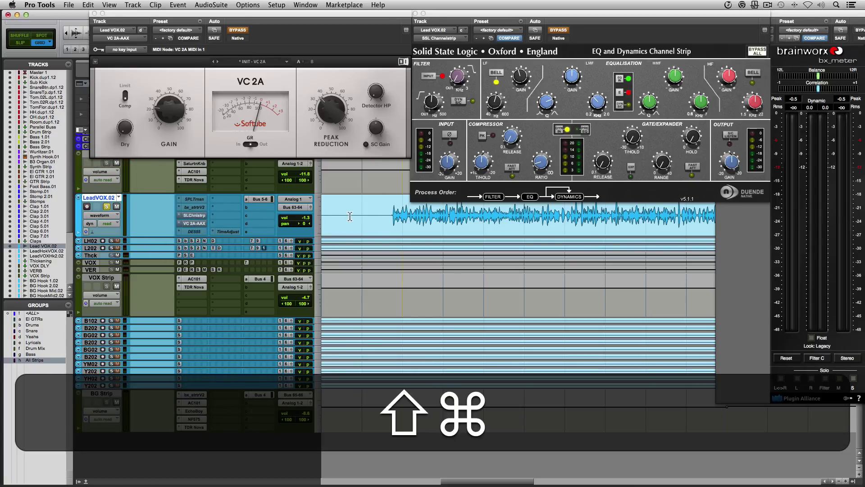
key("shift+space")
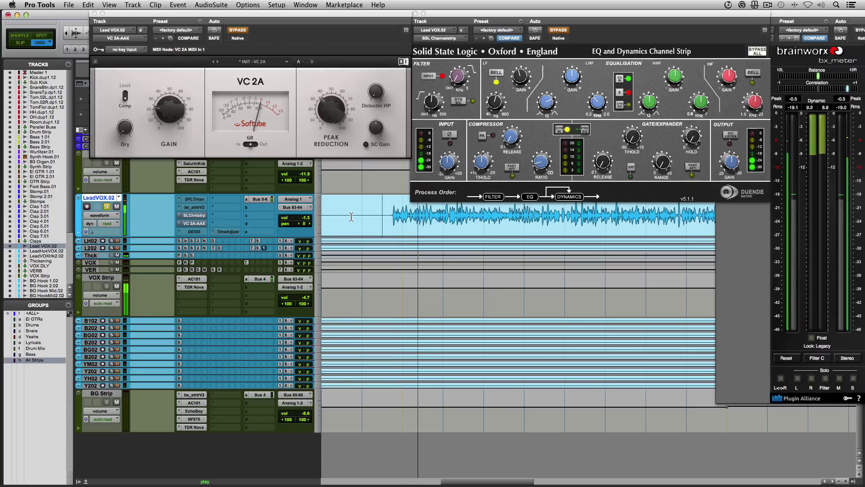
key("space")
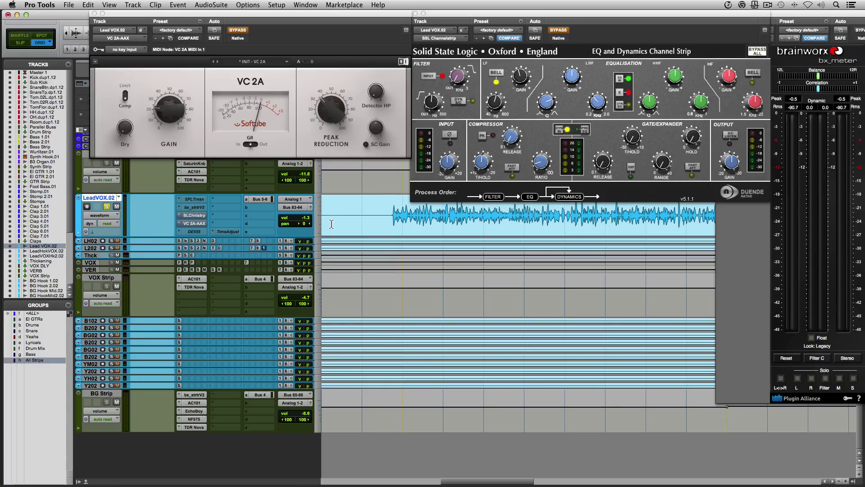
- Re-enable the SSL and VC 2A compressors, switch off the SSL EQ section, and play the vocal
key("shift+a")
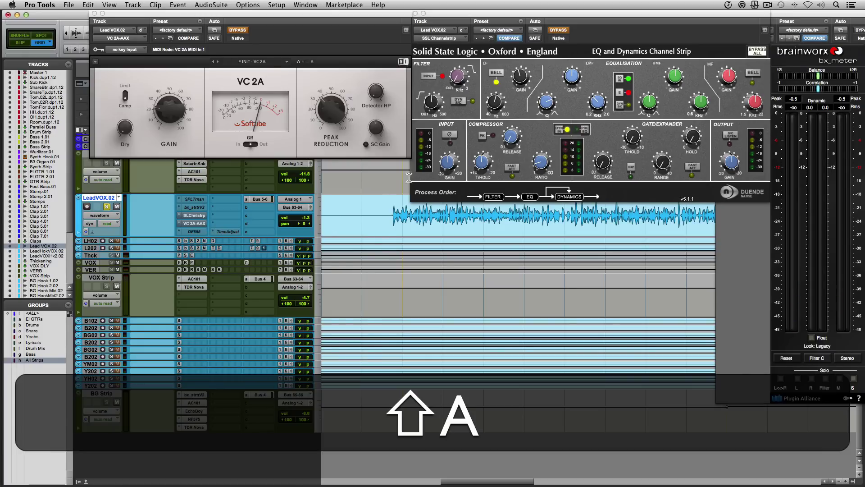
key("shift+a")
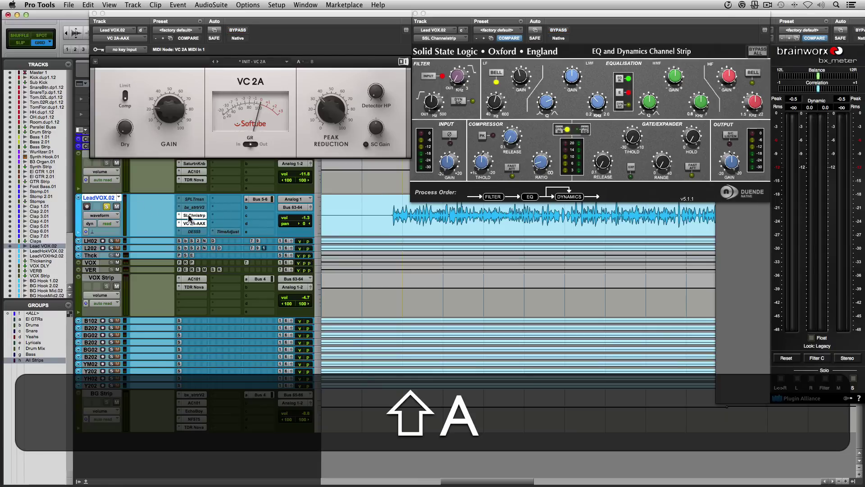
left_click(619, 79)
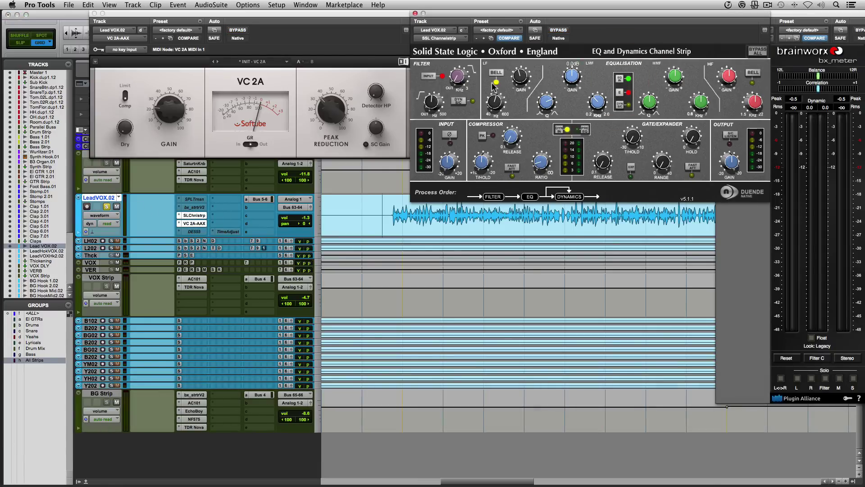
mouse_move(440, 100)
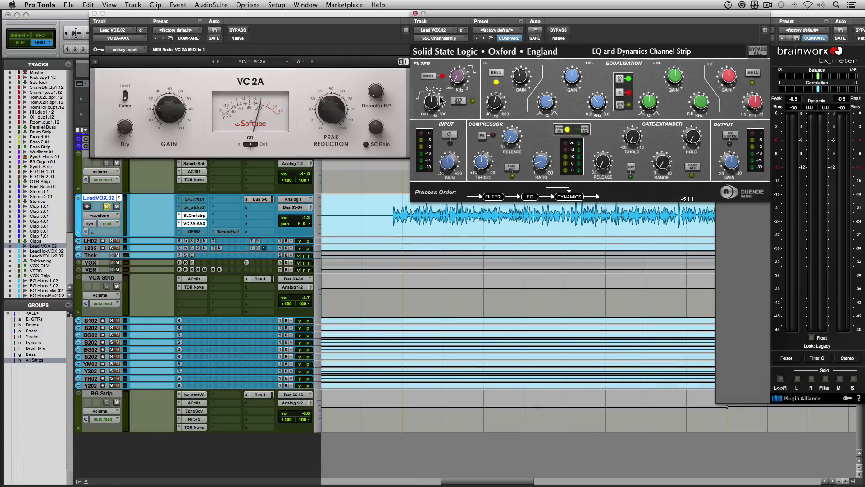
left_click(486, 218)
left_click(619, 78)
key("space")
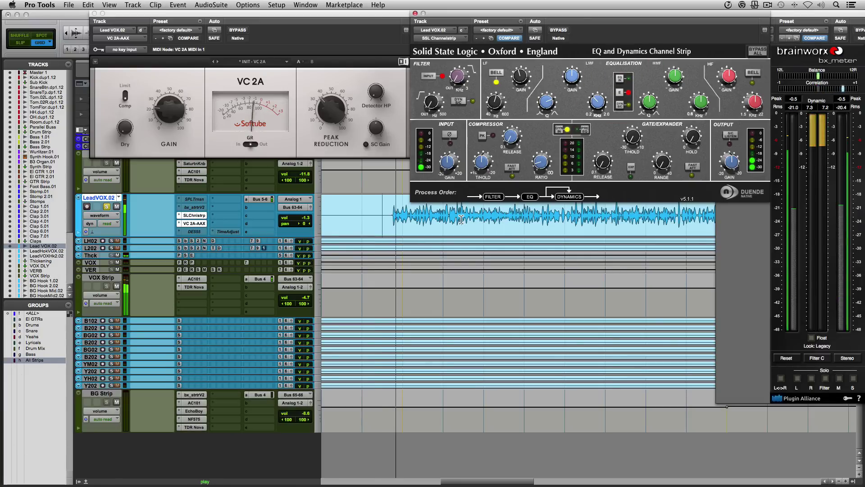
mouse_move(440, 154)
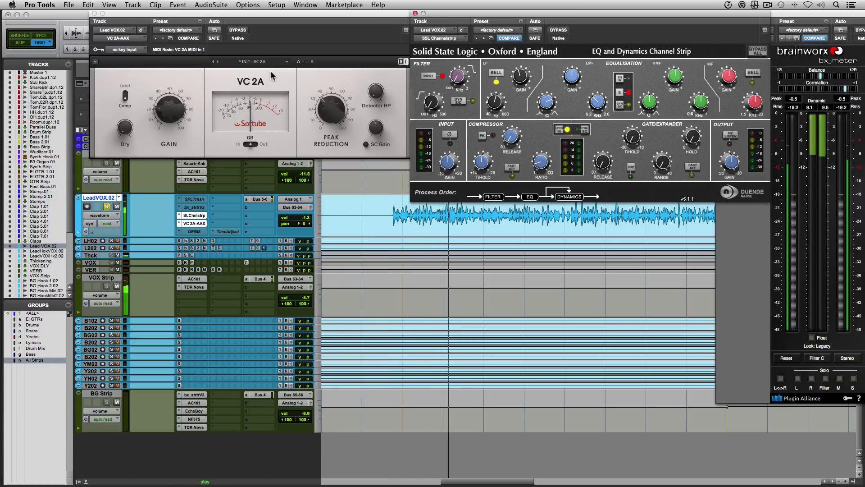
- Replay the vocal, toggling SSL and VC 2A bypass twice to A/B, ending with both active
key("space")
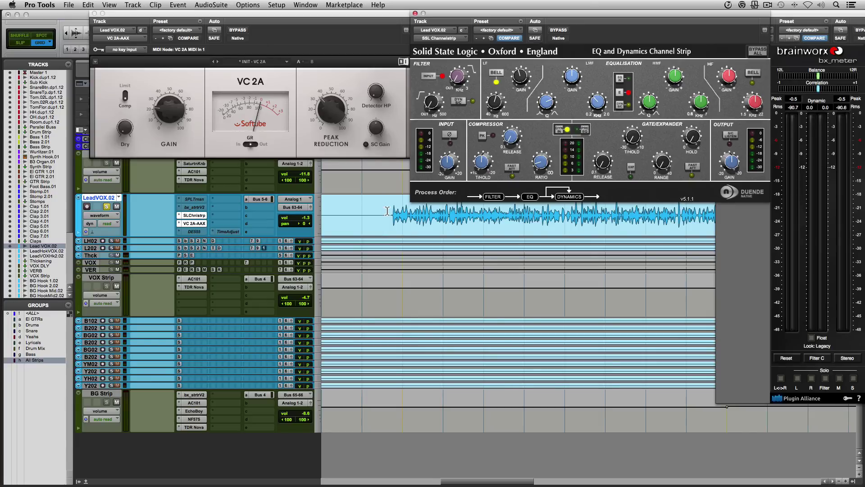
key("space")
key("shift+a")
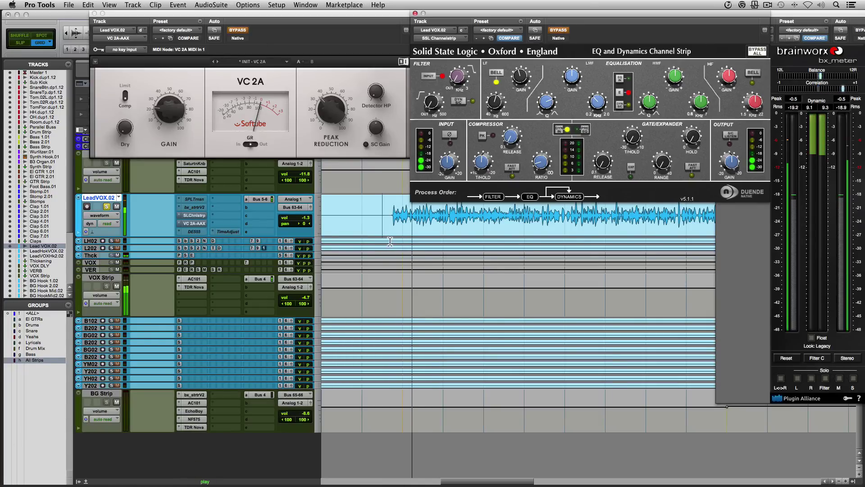
key("shift+a")
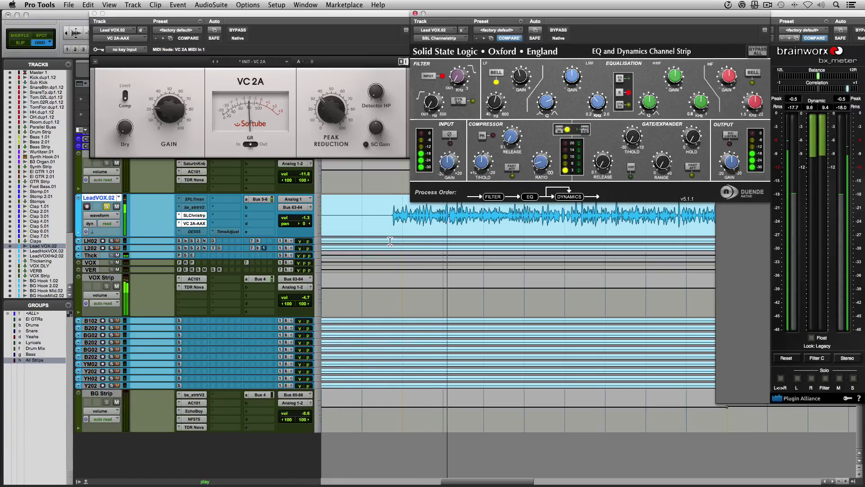
key("shift+a")
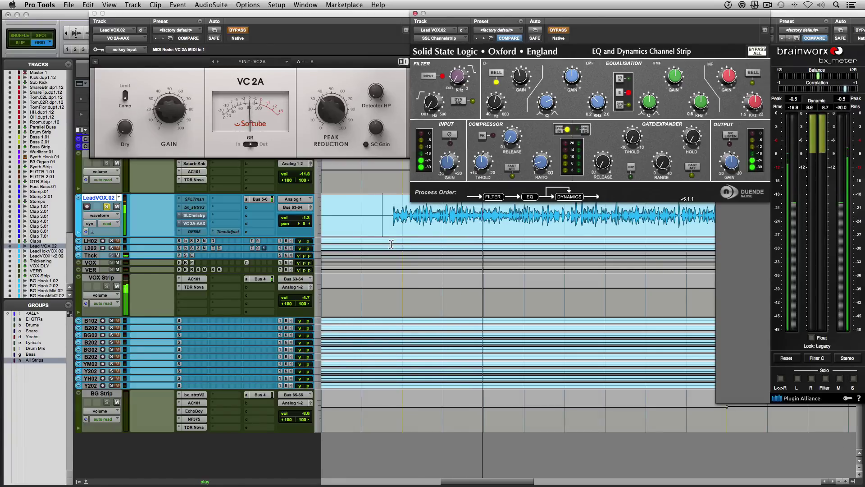
key("shift+a")
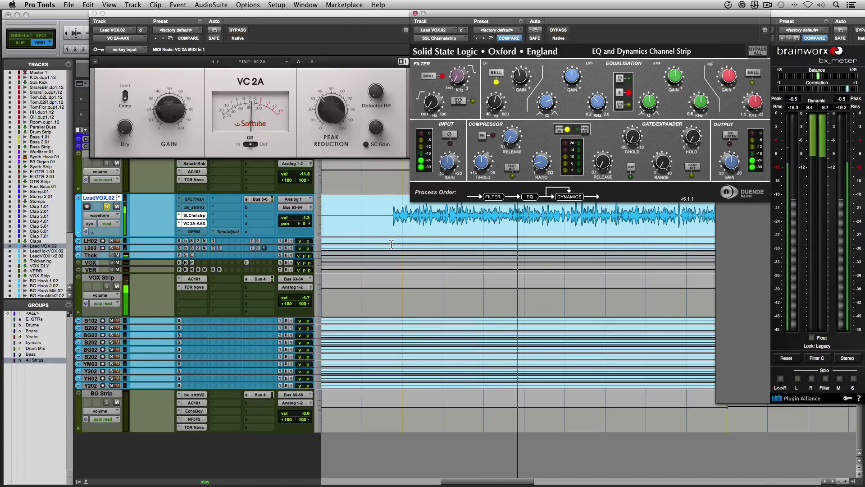
key("space")
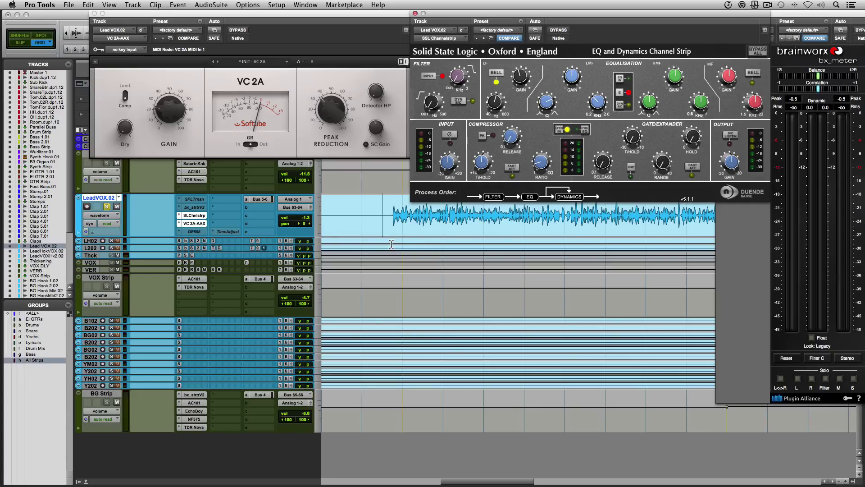
- Restart playback of the soloed LeadVOX.02 through the SSL and VC 2A chain
key("space")
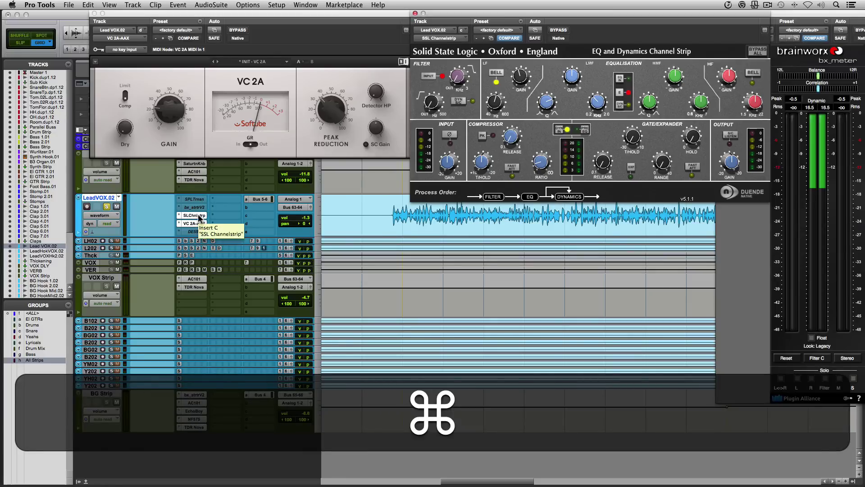
- Bypass SSL and VC 2A, then insert a mono Avid Dyn3 Compressor/Limiter on the lead vocal
left_click(199, 218, "super")
left_click(225, 209)
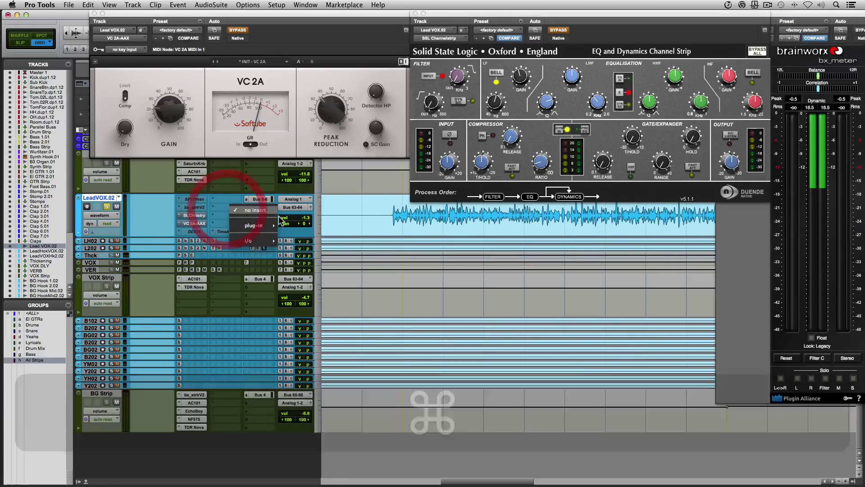
mouse_move(253, 225)
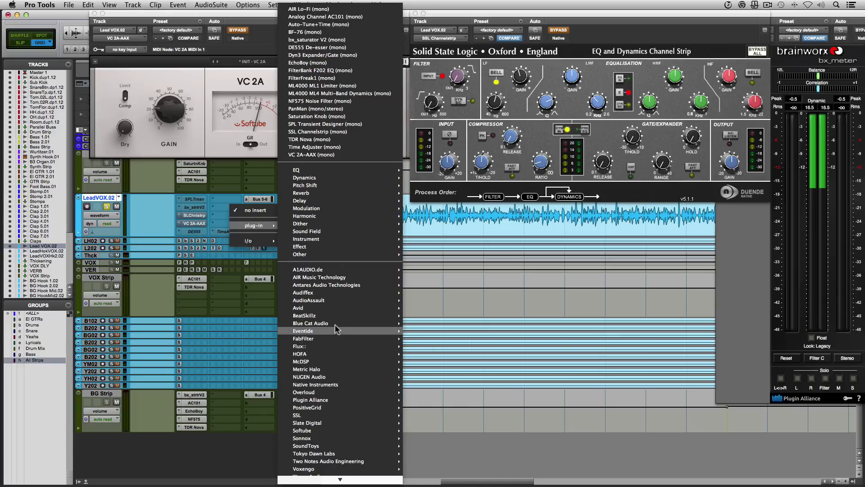
mouse_move(340, 308)
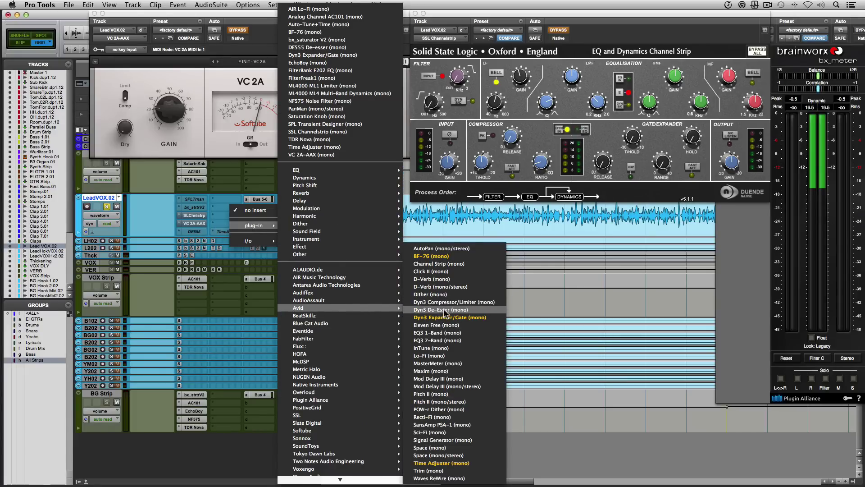
left_click(444, 302)
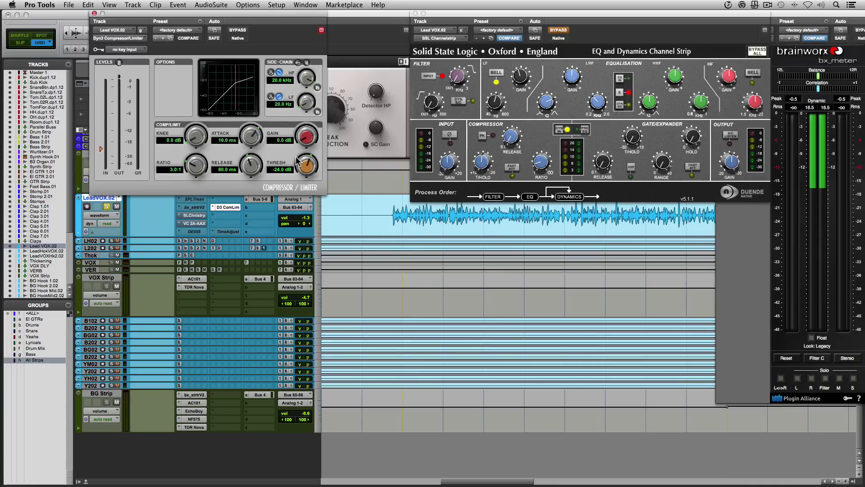
left_click_drag(224, 25, 520, 222)
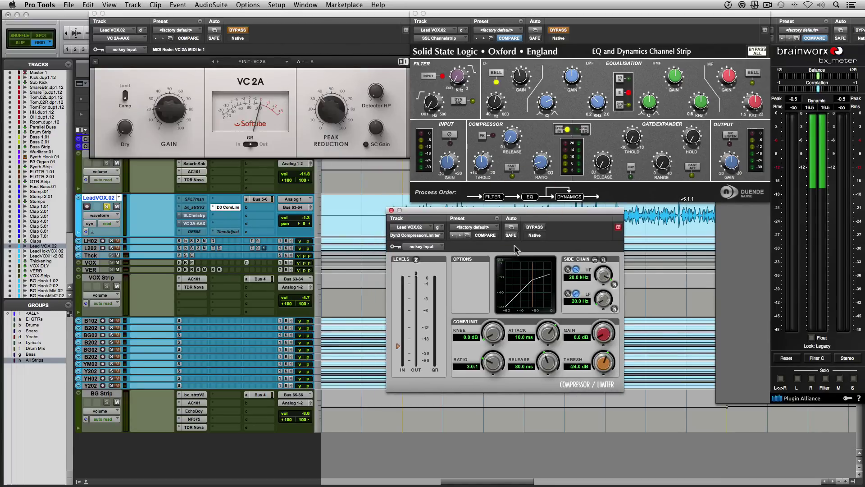
- Load Dyn3's Vocal Comp preset (1.8:1, -30 dB threshold) and reset its gain to 0.0 dB
left_click(482, 229)
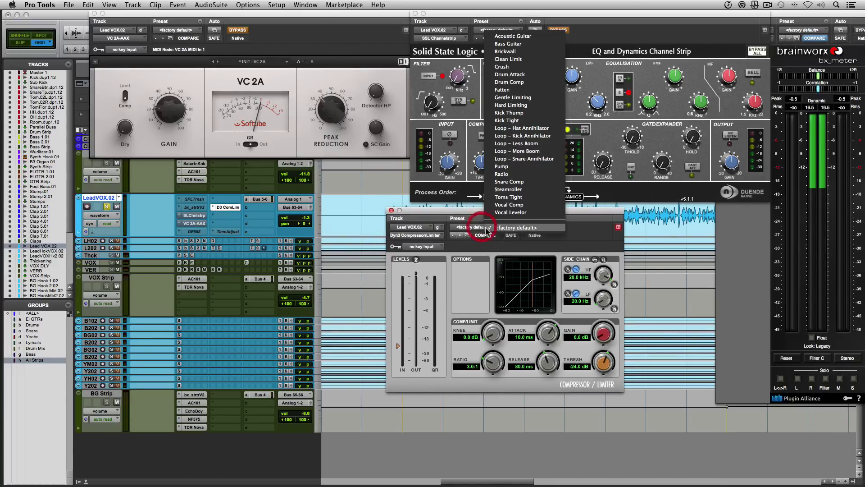
left_click(525, 205)
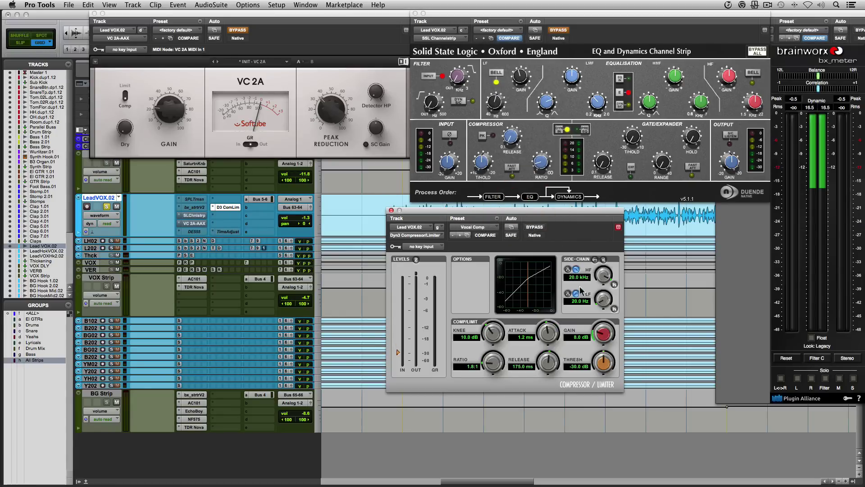
left_click(603, 334, "alt")
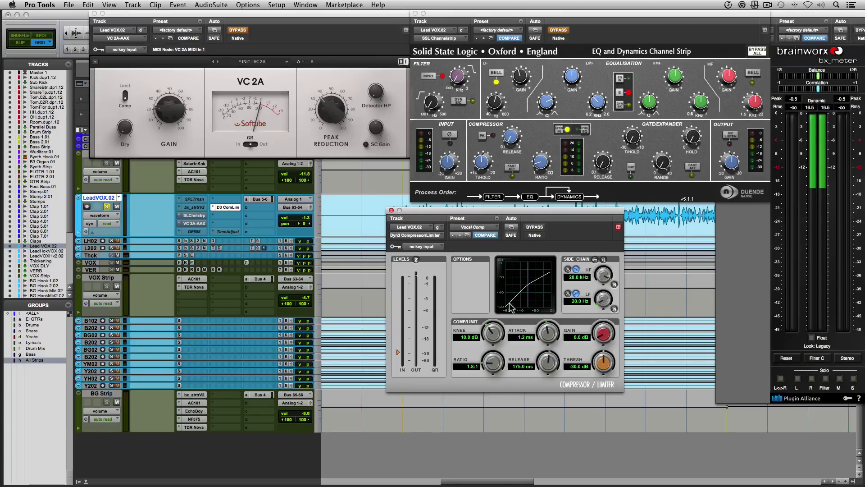
- Play the vocal through Dyn3 and nudge its threshold up to about -25.4 dB while listening
left_click_drag(487, 210, 499, 237)
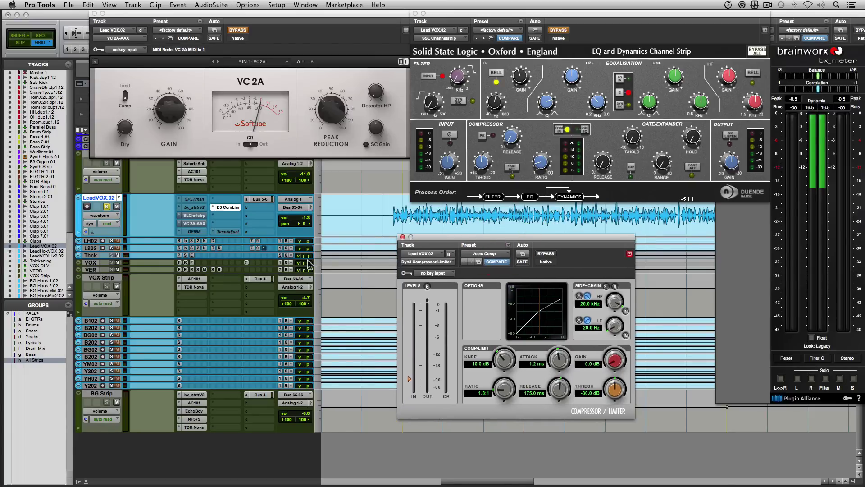
key("space")
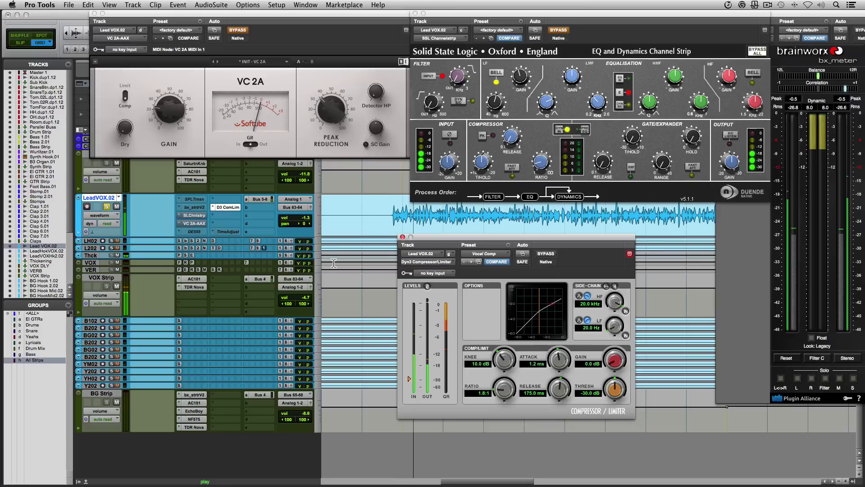
key("space")
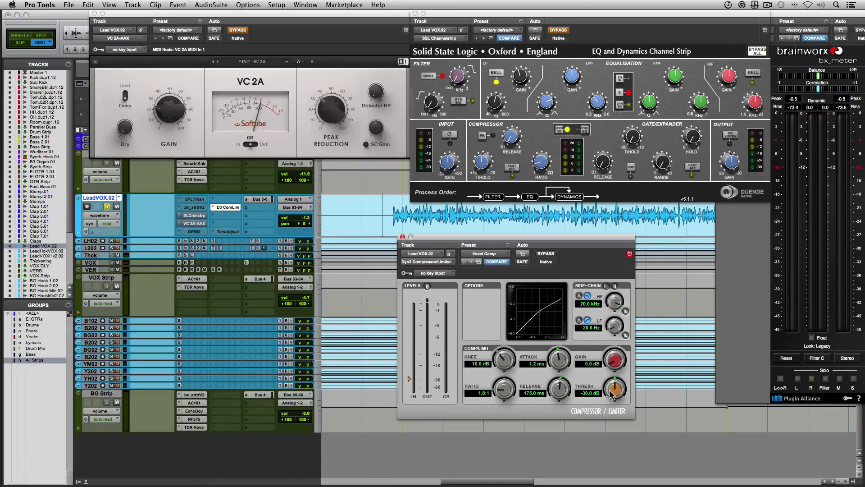
left_click_drag(611, 396, 613, 391)
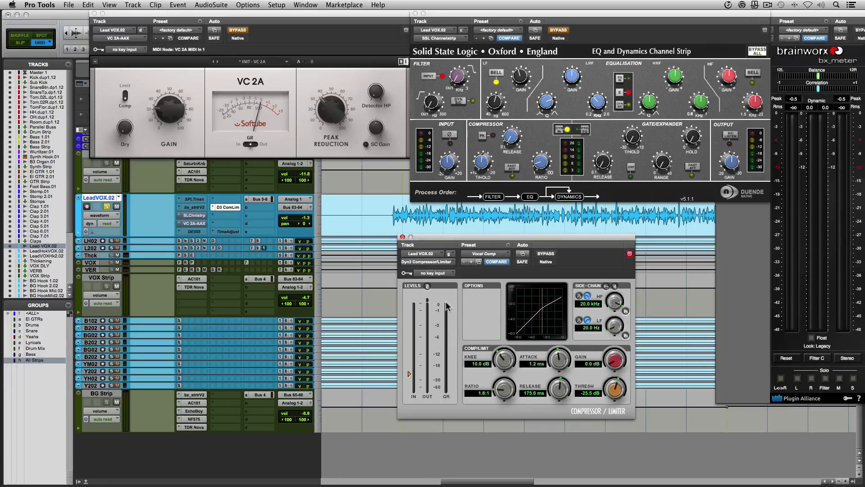
key("space")
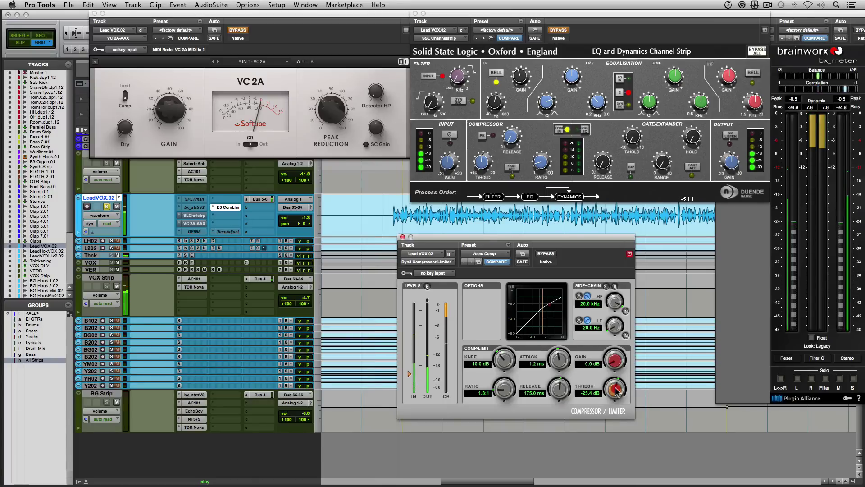
left_click_drag(616, 393, 616, 391)
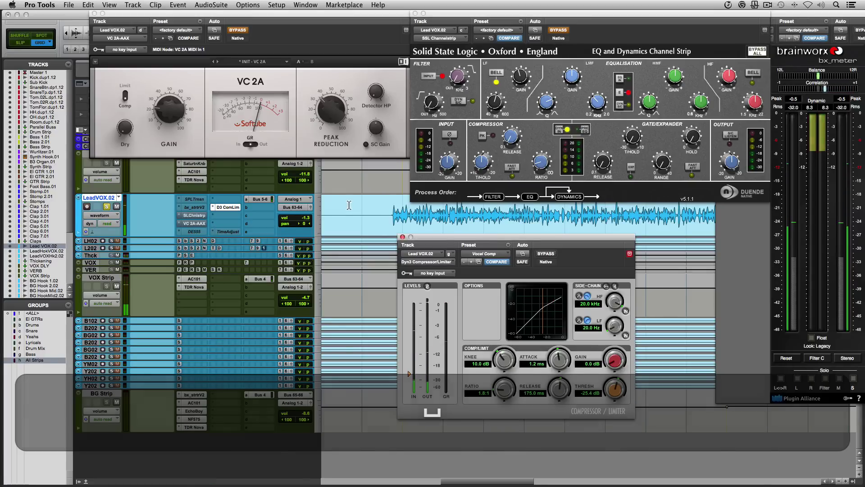
key("space")
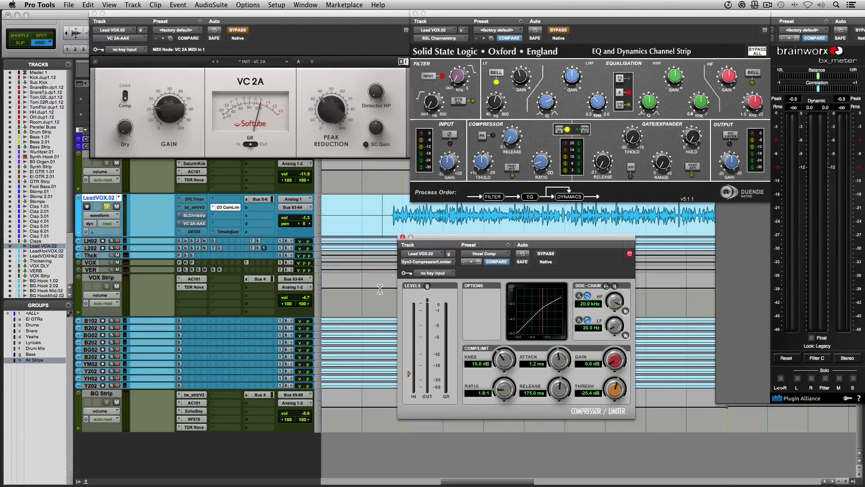
- Bypass Dyn3, re-enable the SSL and VC 2A compressors, and play the vocal through that chain
left_click(222, 208, "super")
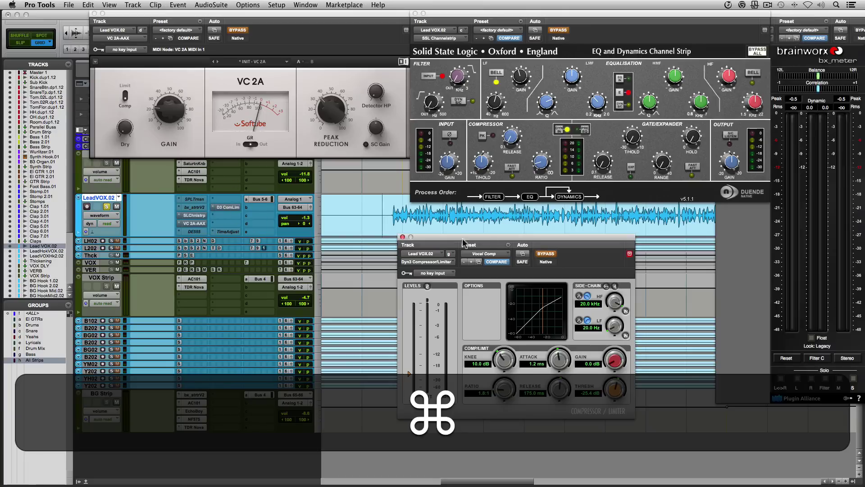
left_click(545, 254)
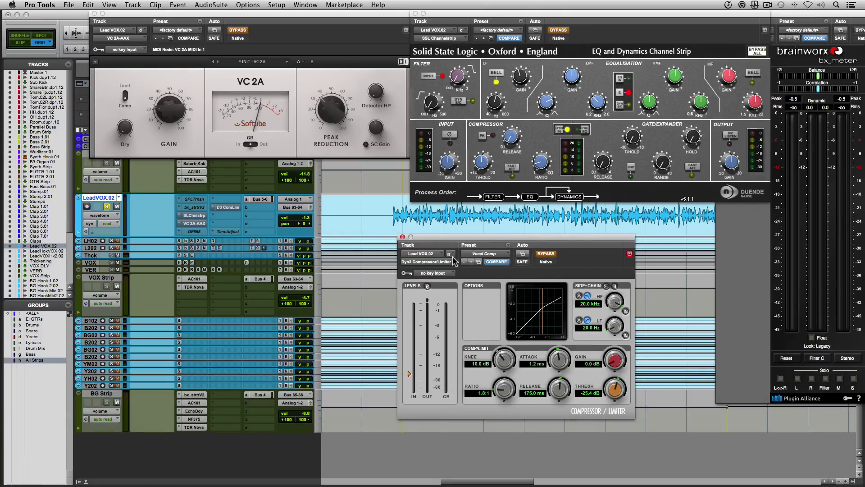
left_click(559, 30)
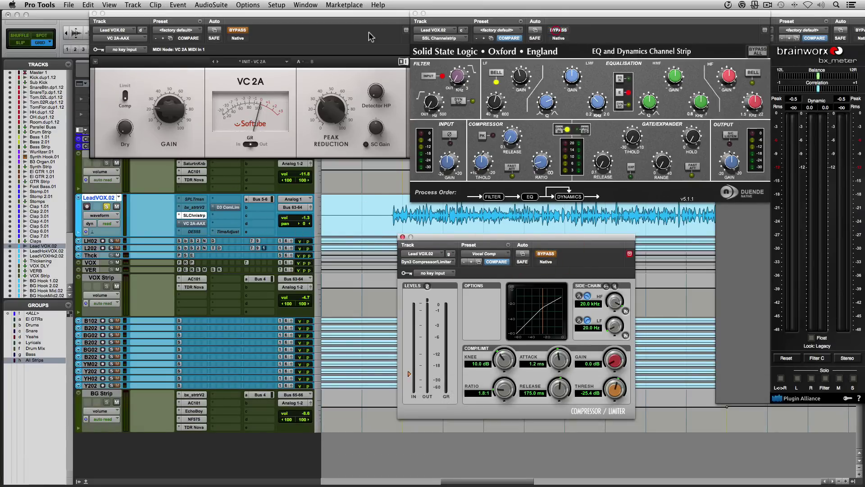
left_click(237, 29)
key("space")
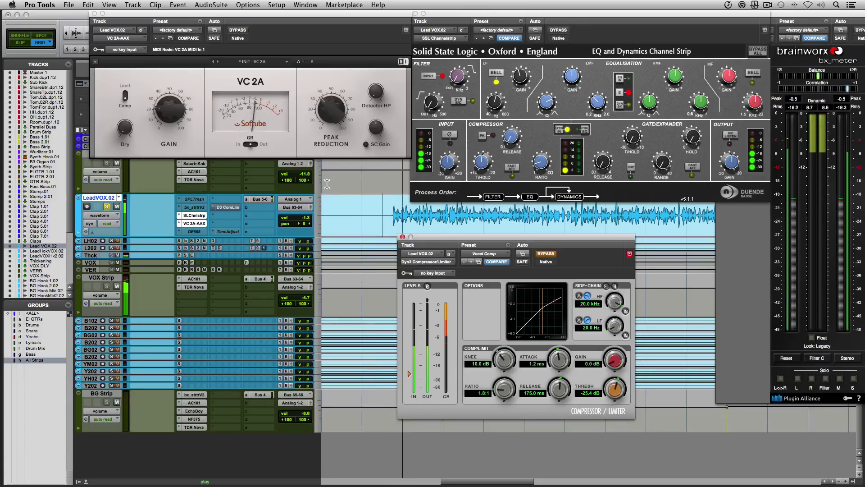
- Switch from SSL/VC 2A to Dyn3 during playback, then raise Dyn3 makeup gain to 6.1 dB
left_click(194, 215, "super")
left_click(194, 223, "super")
left_click(227, 207, "super")
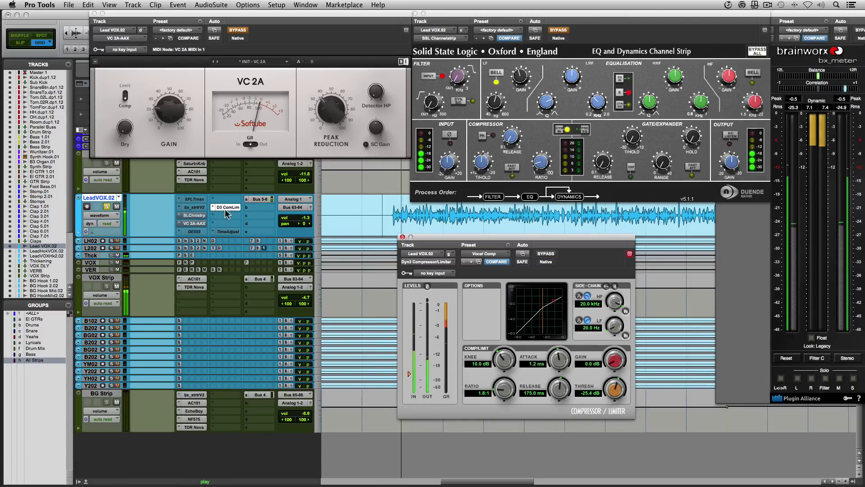
key("space")
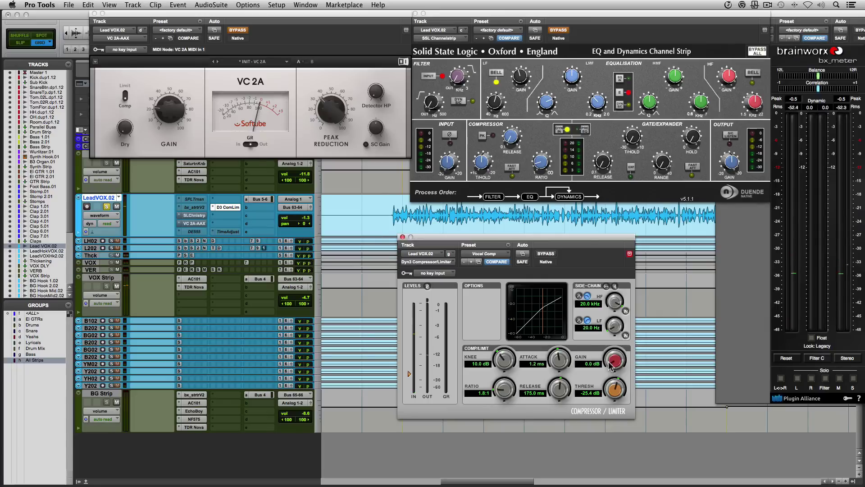
left_click_drag(610, 364, 610, 342)
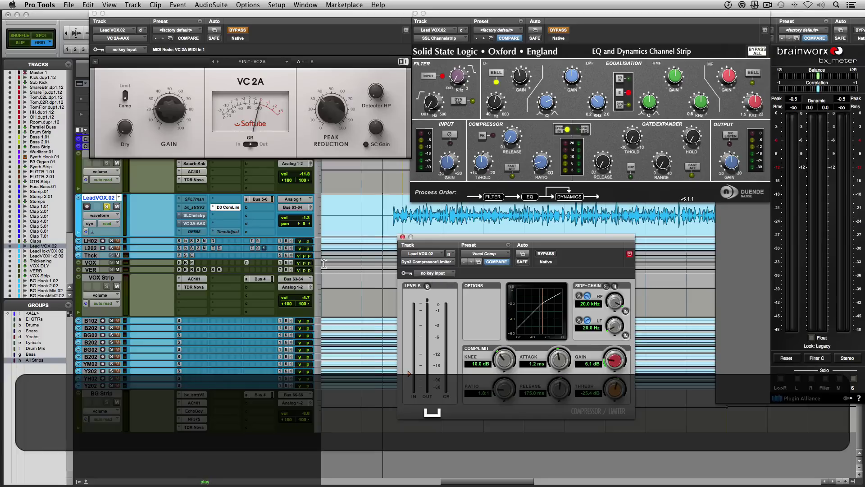
- A/B the Dyn3 compressor against the SSL and VC 2A chain during playback
key("space")
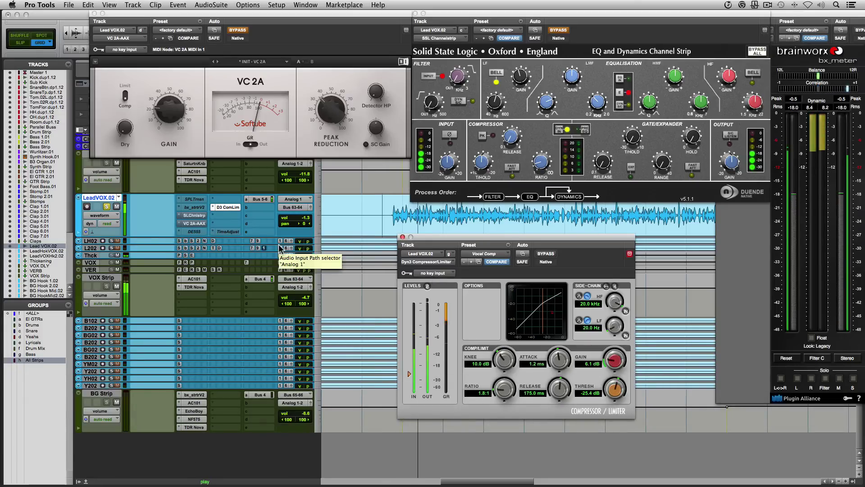
key("space")
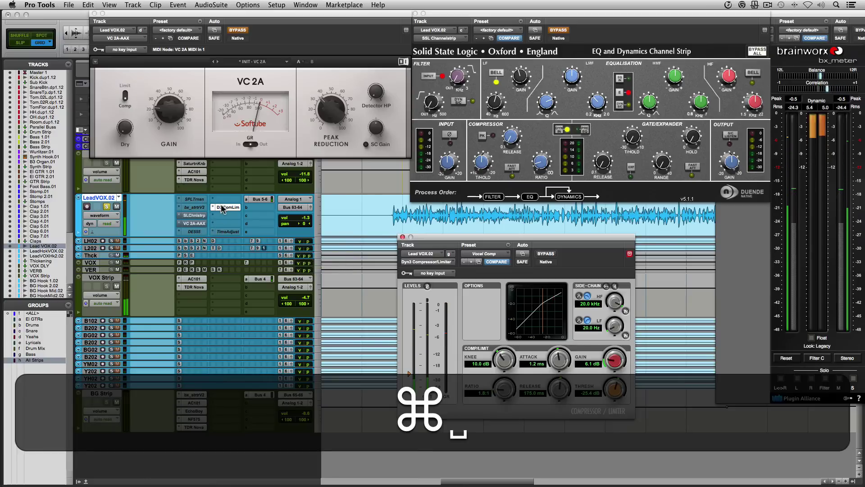
left_click(226, 208, "super")
left_click(194, 215, "super")
left_click(192, 224, "super")
key("space")
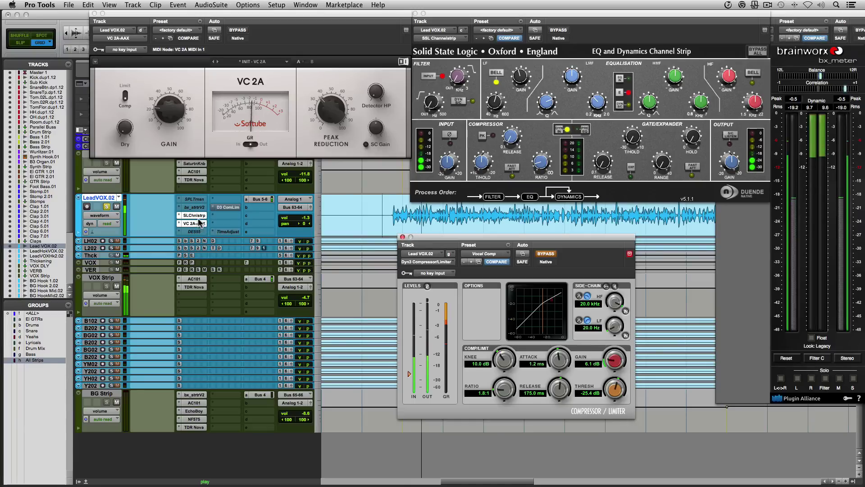
key("super+space")
- Switch back to Dyn3 alone, trim its makeup gain to 5.9 dB, then bypass it
left_click(198, 219, "super")
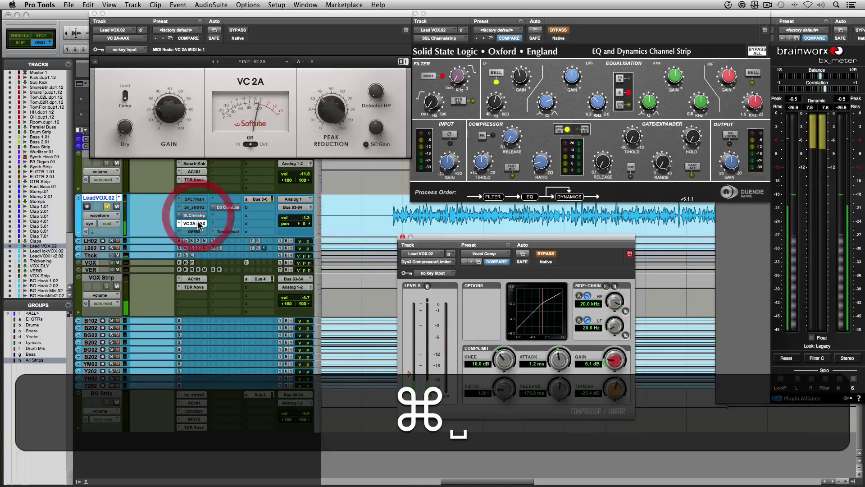
left_click(228, 207, "super")
key("super+space")
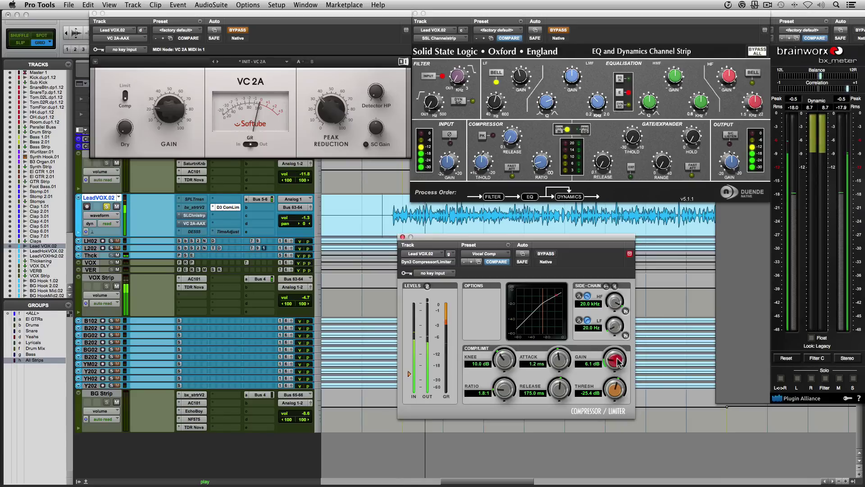
left_click_drag(618, 360, 619, 362)
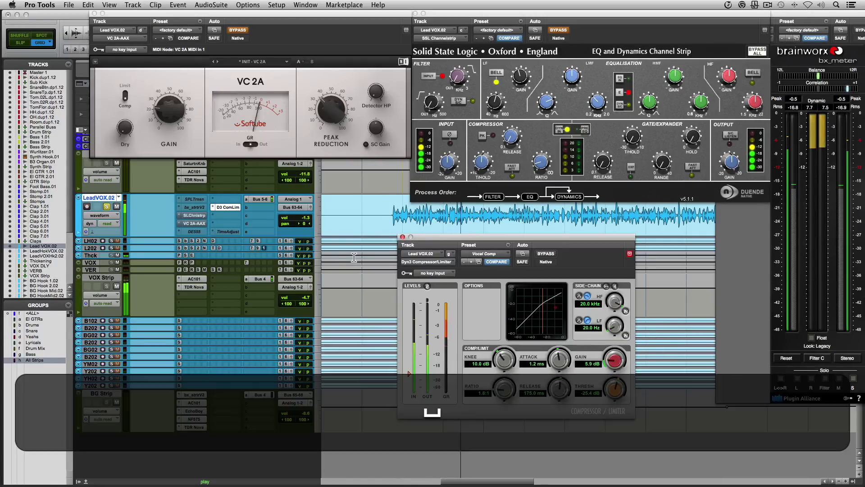
left_click(227, 207, "super")
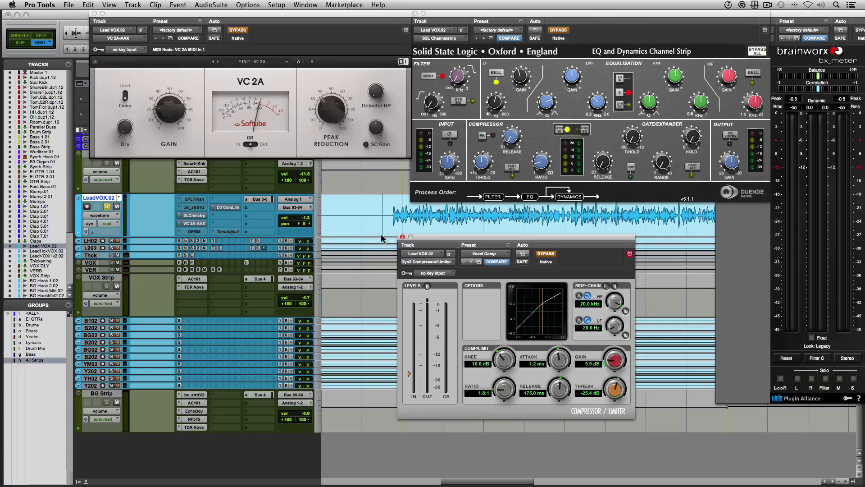
- Unsolo Lead VOX.02, play it through Dyn3, and trim the makeup gain to 5.7 dB
left_click(107, 207)
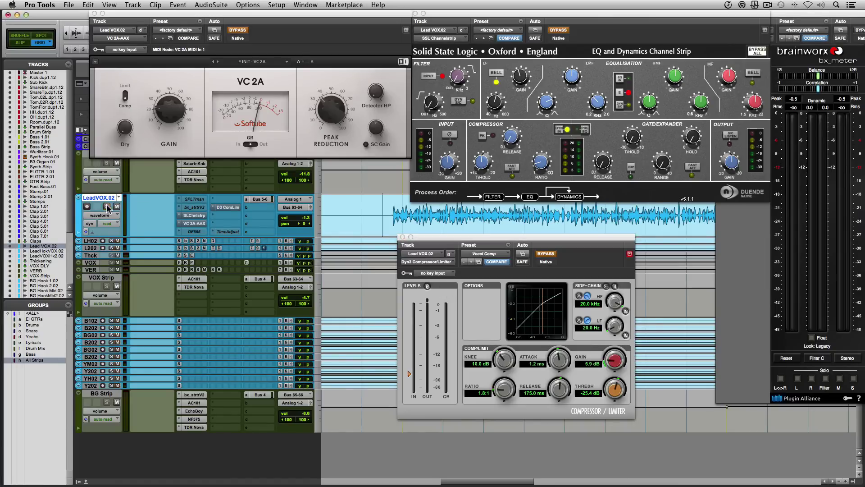
left_click(226, 207, "super")
key("space")
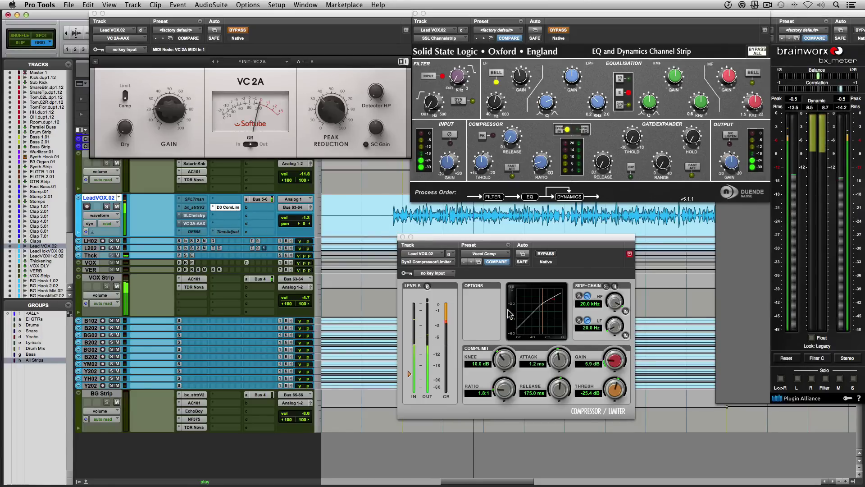
left_click(616, 359)
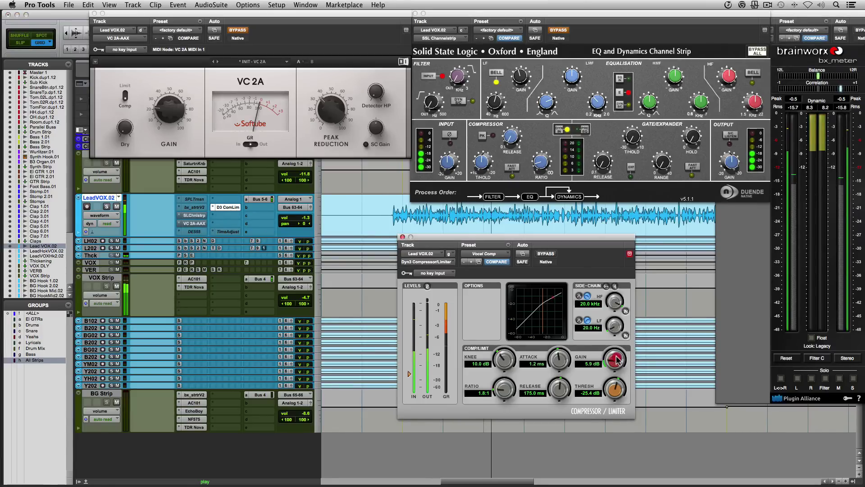
left_click_drag(616, 360, 617, 360)
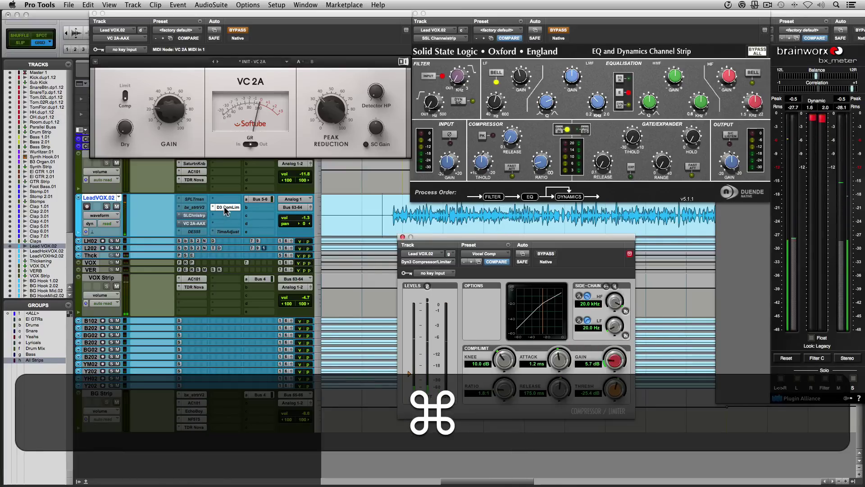
- Bypass Dyn3 and play the vocal through the re-enabled SSL and VC 2A chain
left_click(223, 206, "super")
left_click(201, 216, "super")
left_click(202, 225, "super")
key("space")
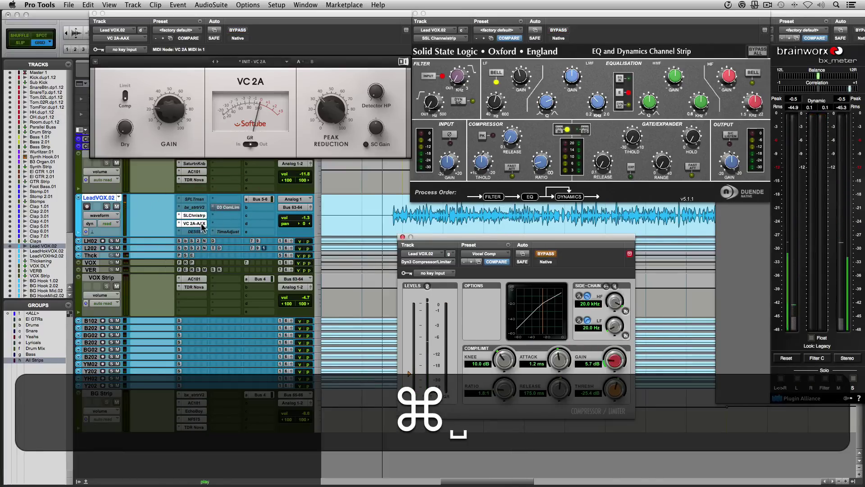